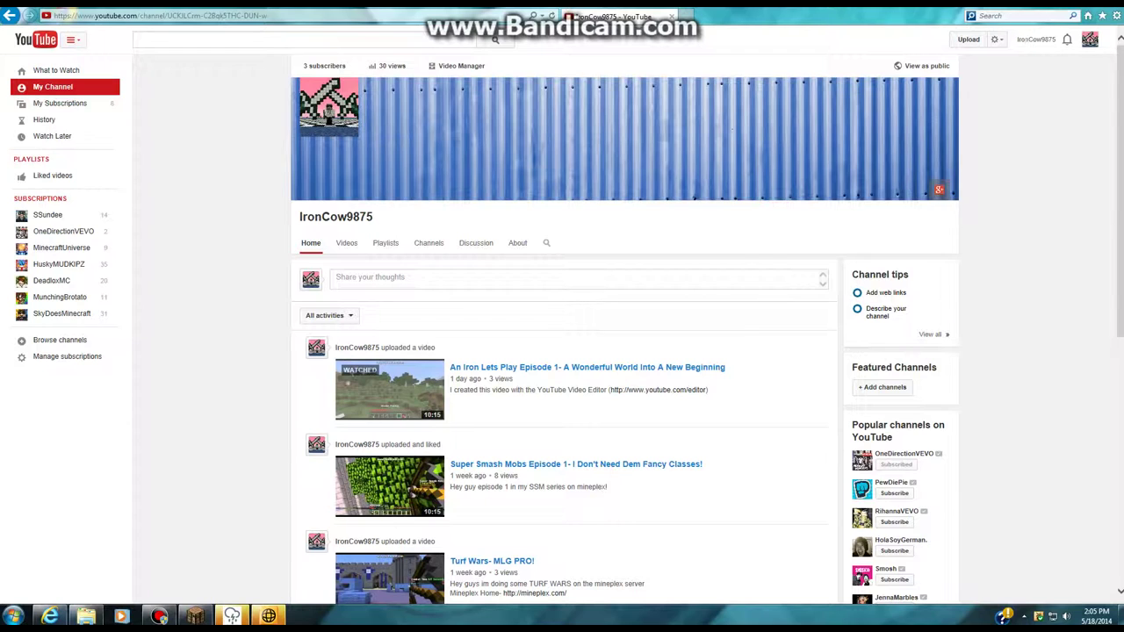
left_click_drag(1017, 39, 1061, 44)
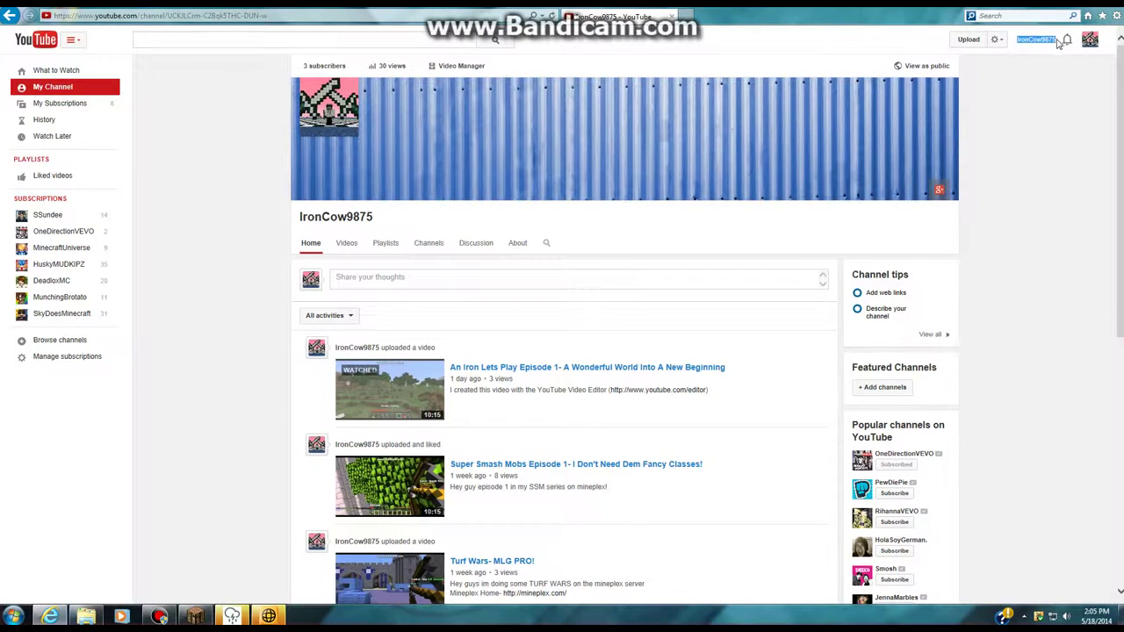
left_click(1050, 109)
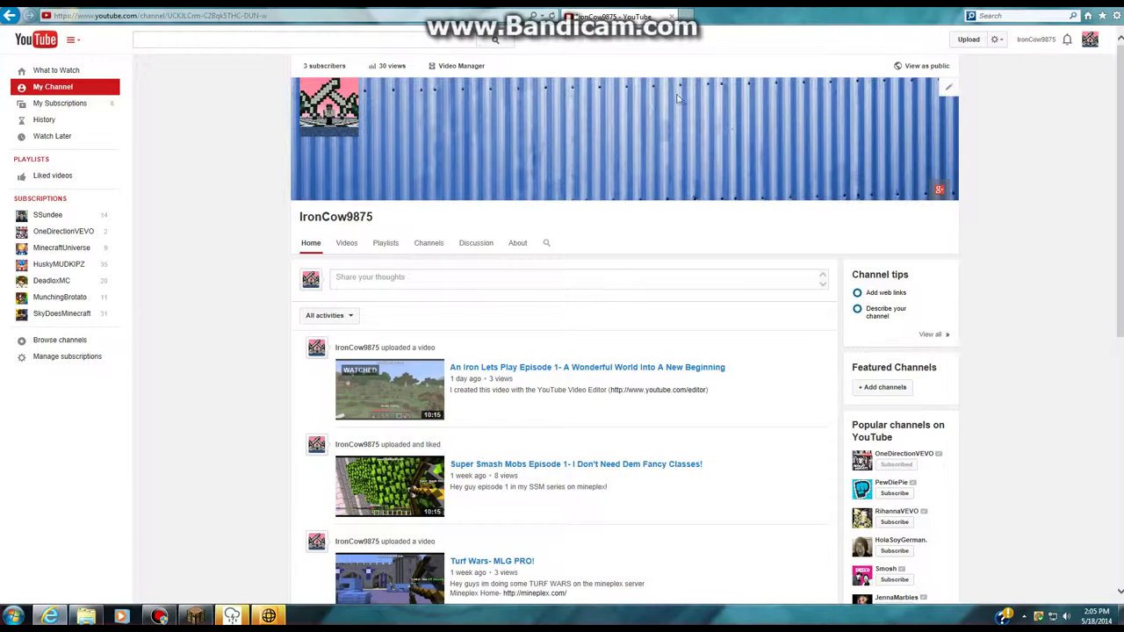
scroll(939, 246, "down", 4)
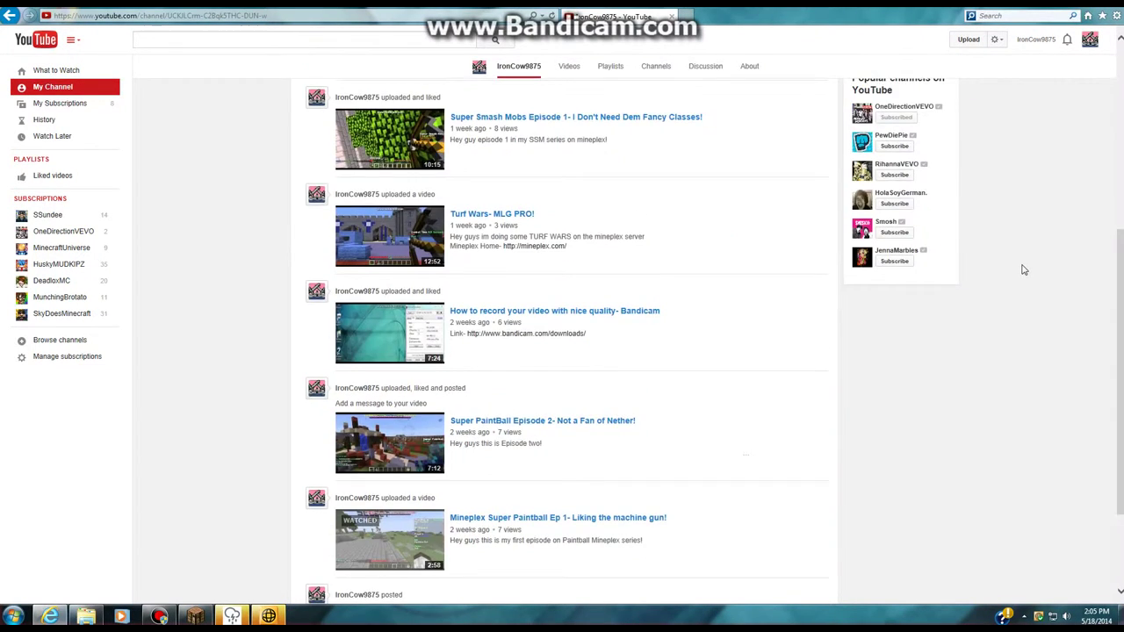
scroll(1023, 270, "up", 4)
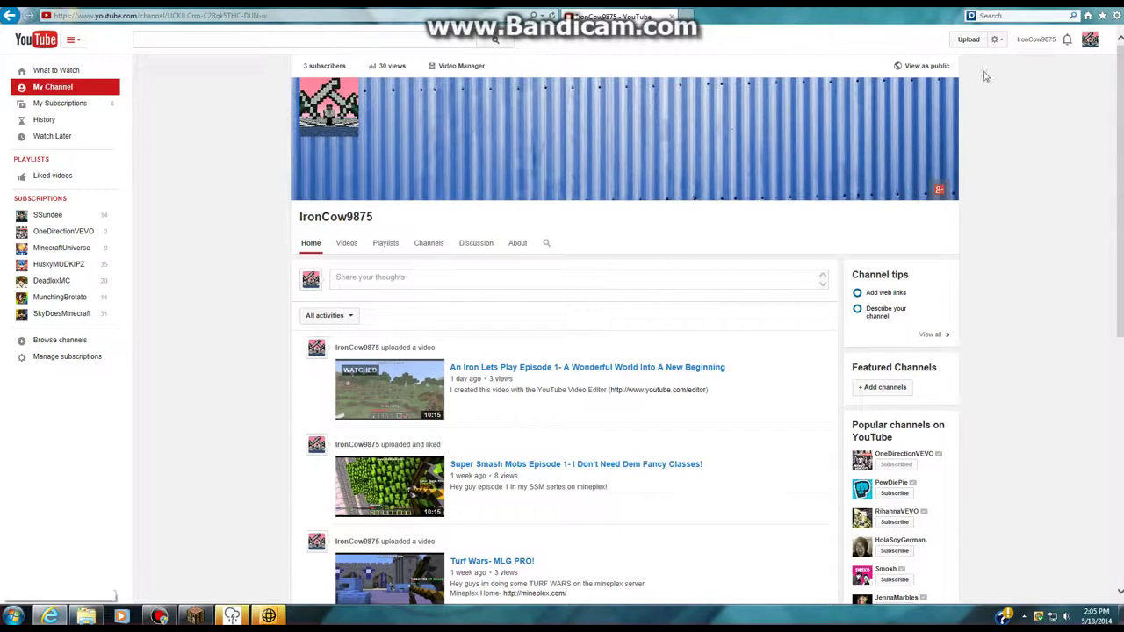
Step: Start a new video upload and browse to the Minecraft folder on the desktop
left_click(969, 39)
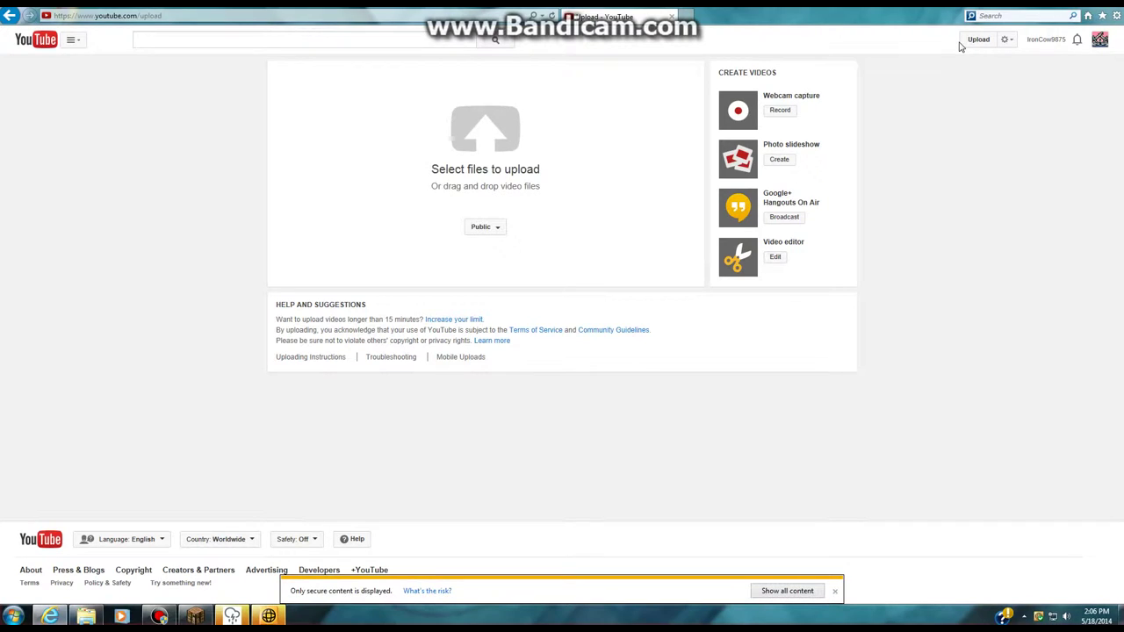
left_click(490, 132)
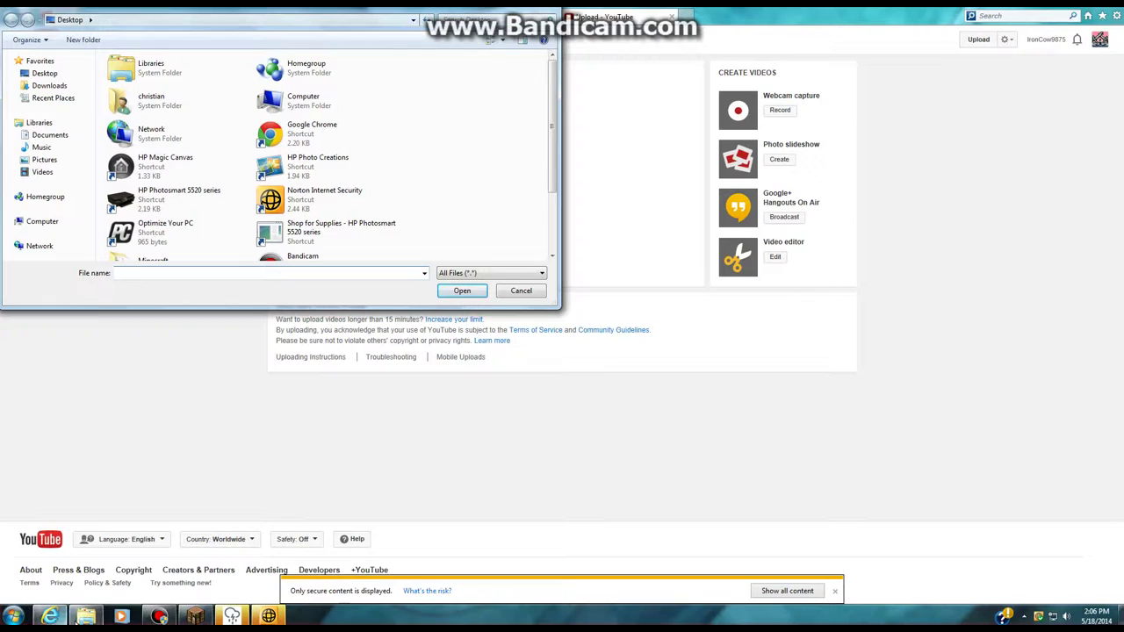
mouse_move(85, 620)
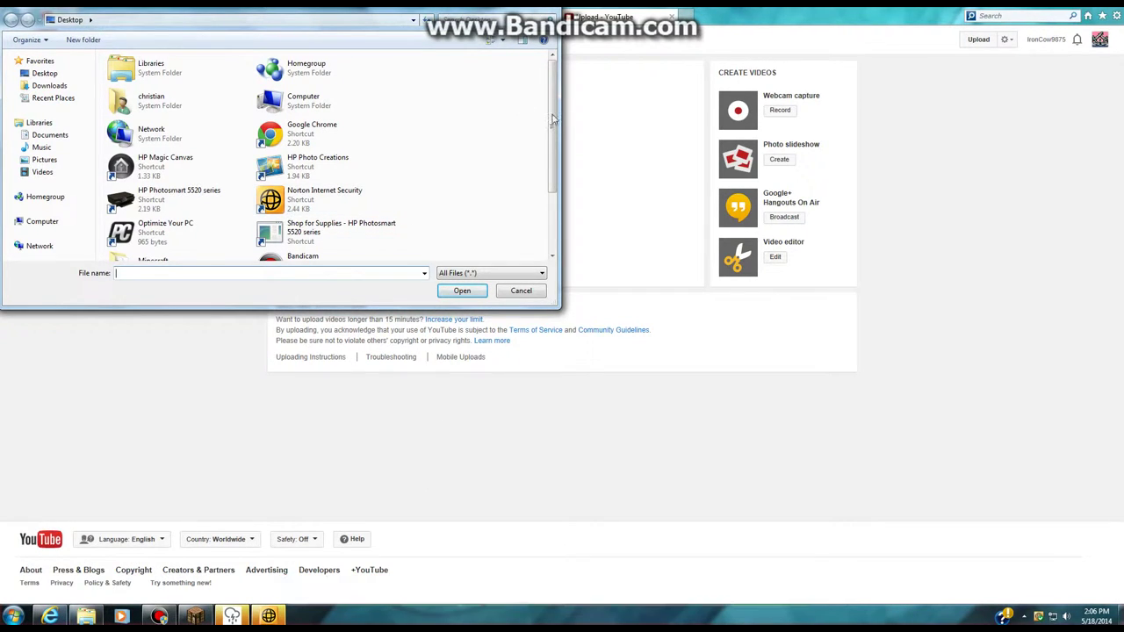
scroll(549, 123, "down", 2)
scroll(545, 140, "up", 2)
left_click_drag(552, 187, 547, 210)
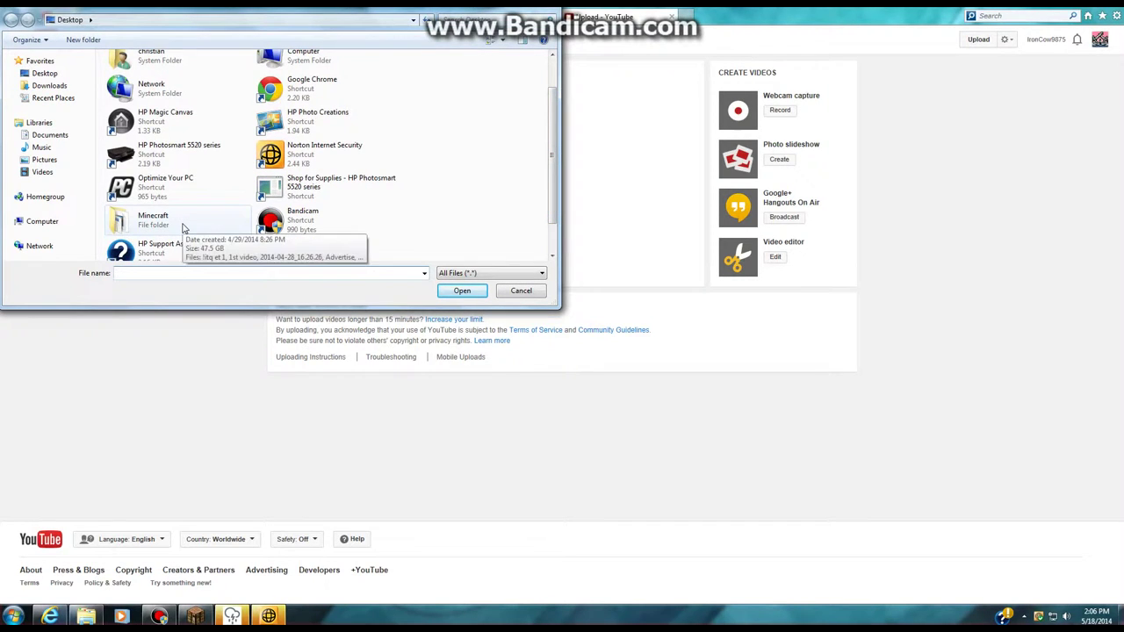
double_click(183, 229)
left_click(183, 221)
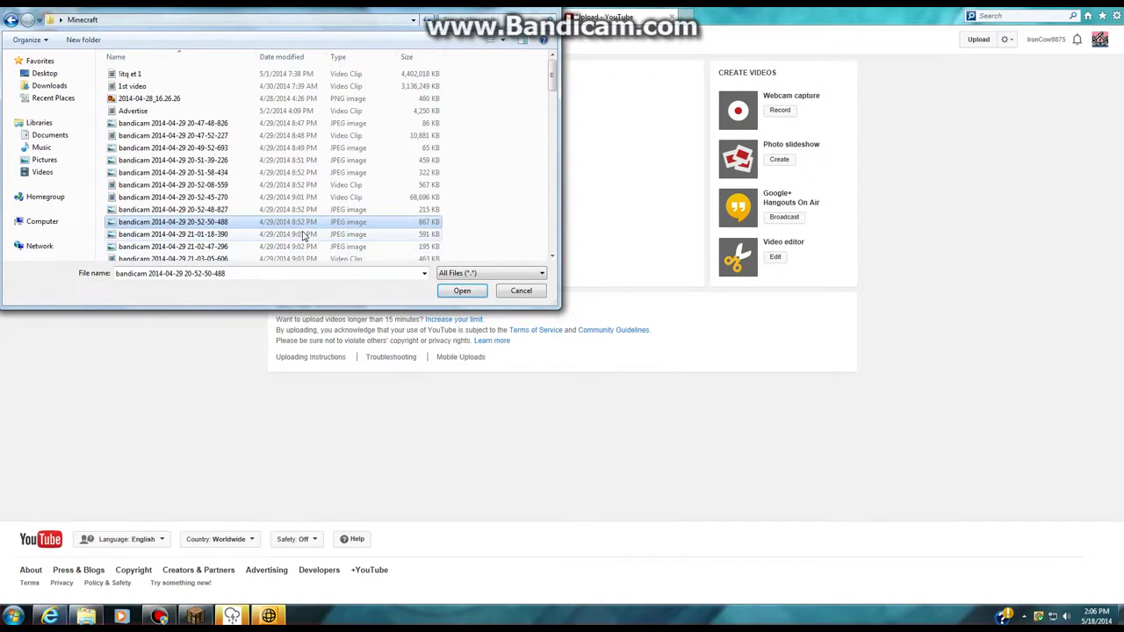
Step: Upload the video file "Real Lets play Iron ep 2 pt 1" and dismiss the "Publish when ready" notice
scroll(303, 239, "down", 10)
scroll(303, 236, "down", 10)
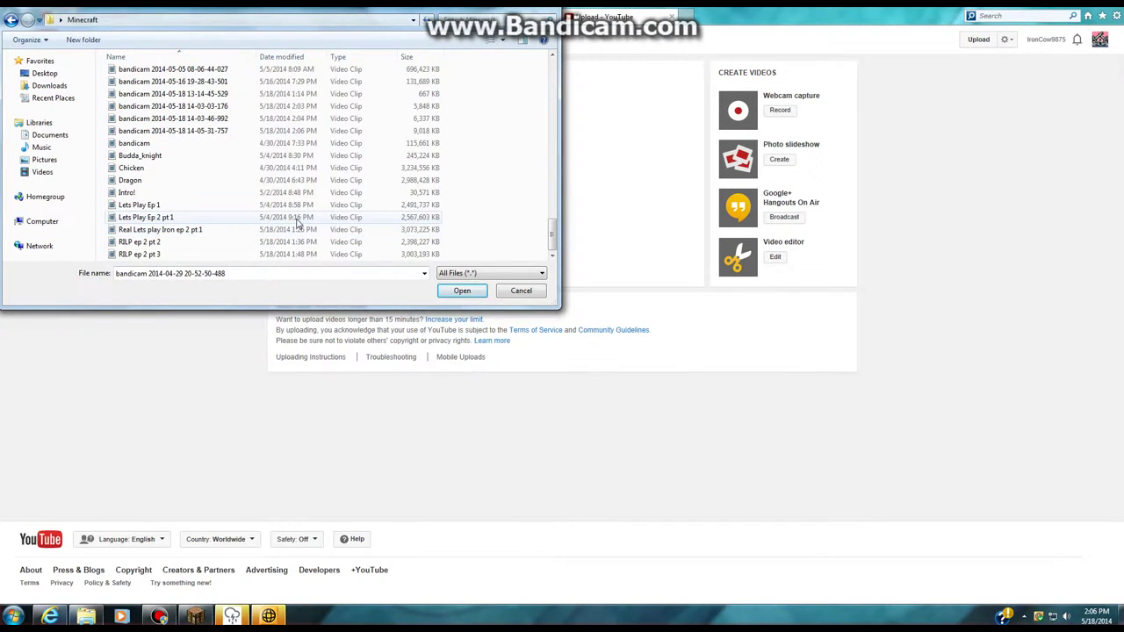
left_click(295, 233)
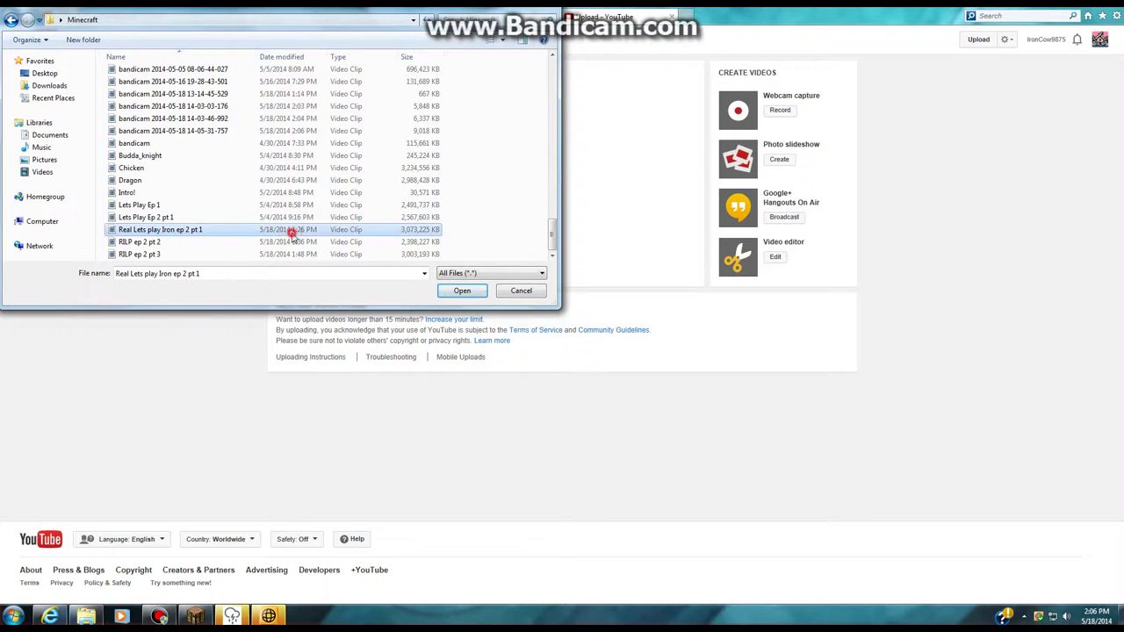
left_click(465, 293)
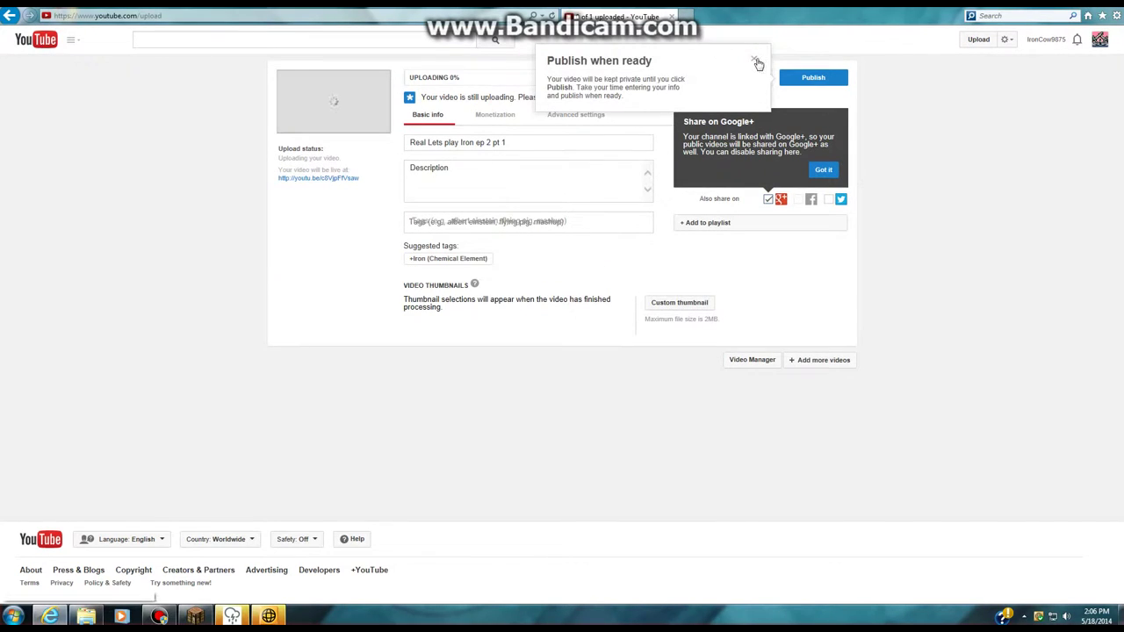
left_click(753, 59)
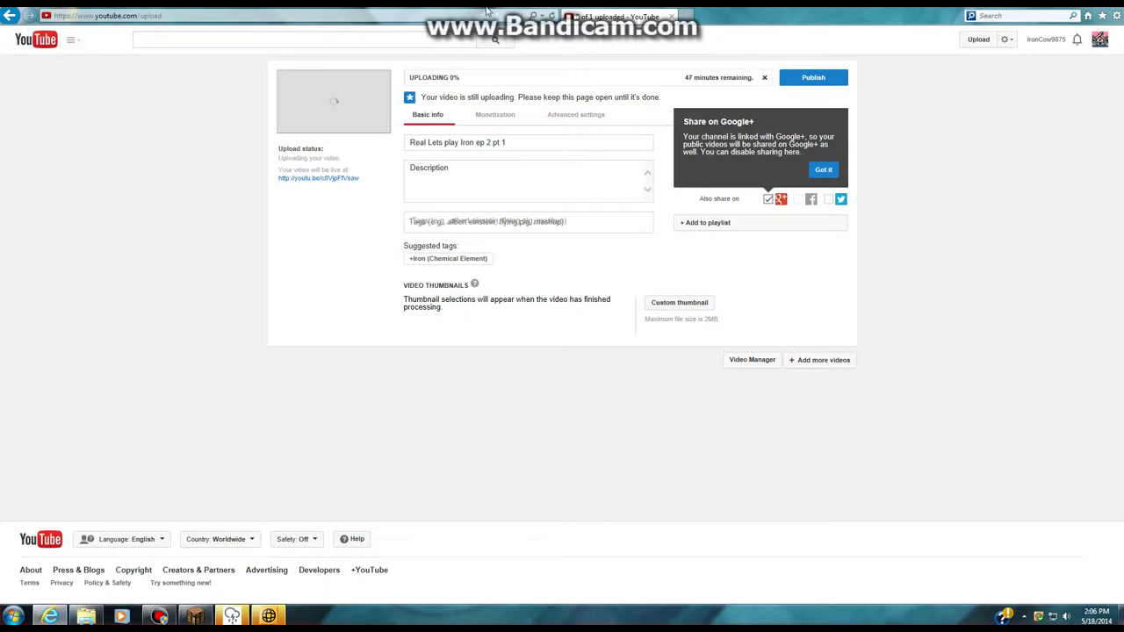
Step: Replace the video's title with "A Iron Lets Play Episode 2- HOUSE DONE!"
left_click_drag(508, 143, 403, 159)
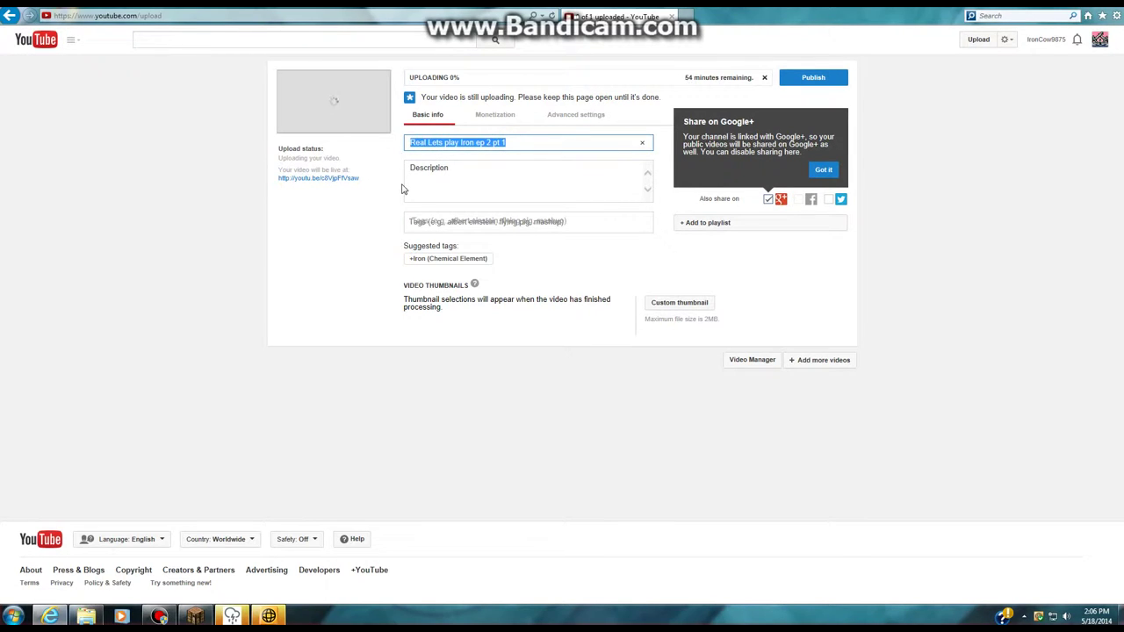
key("BackSpace")
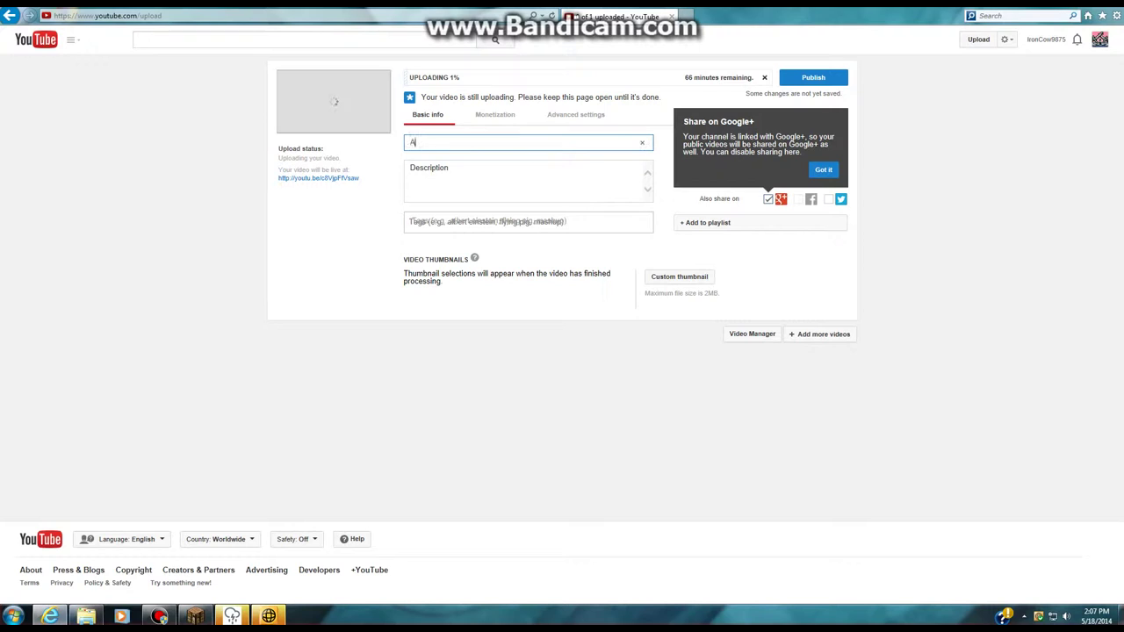
type("LE")
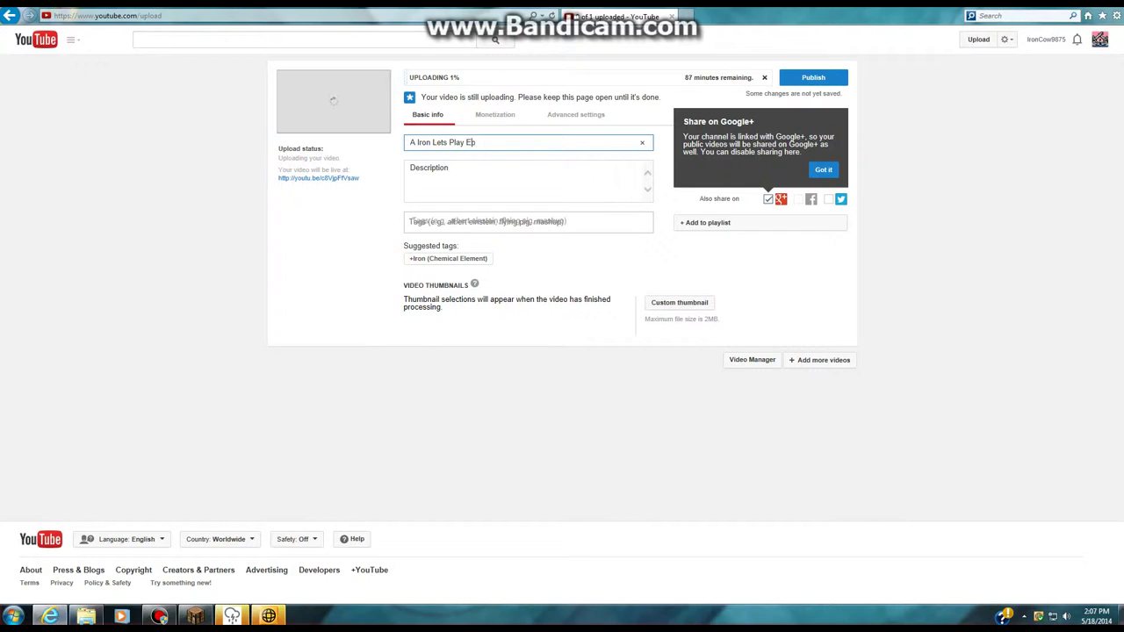
type("doe")
key("BackSpace")
type("OUSE DONE!")
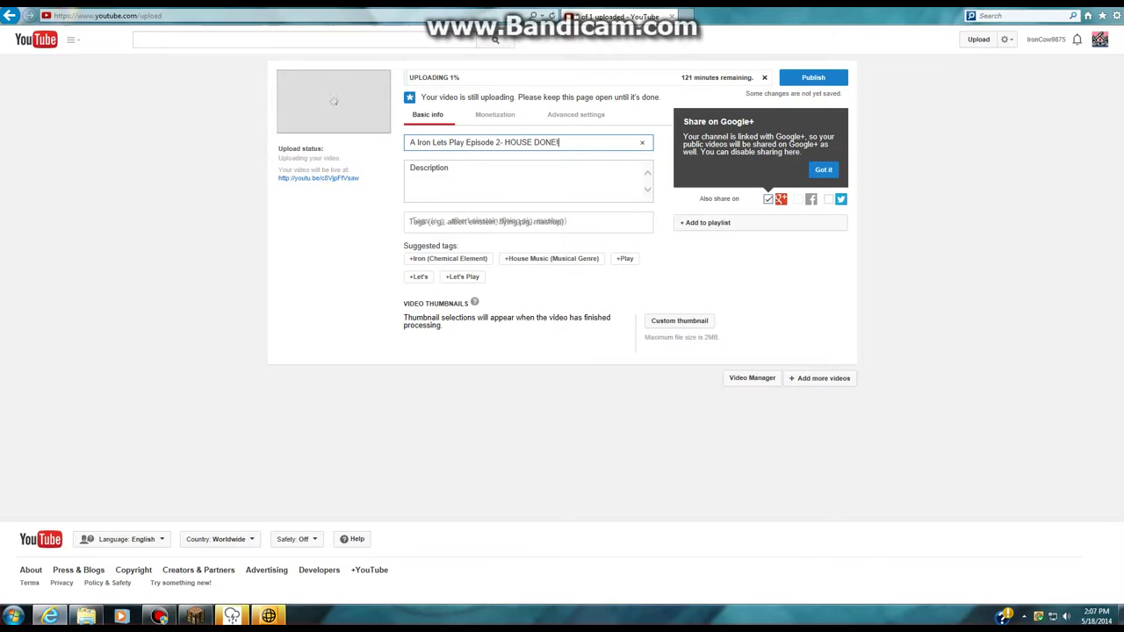
left_click(568, 142)
Step: Clear the text in the video's description field
left_click(555, 175)
left_click(532, 178)
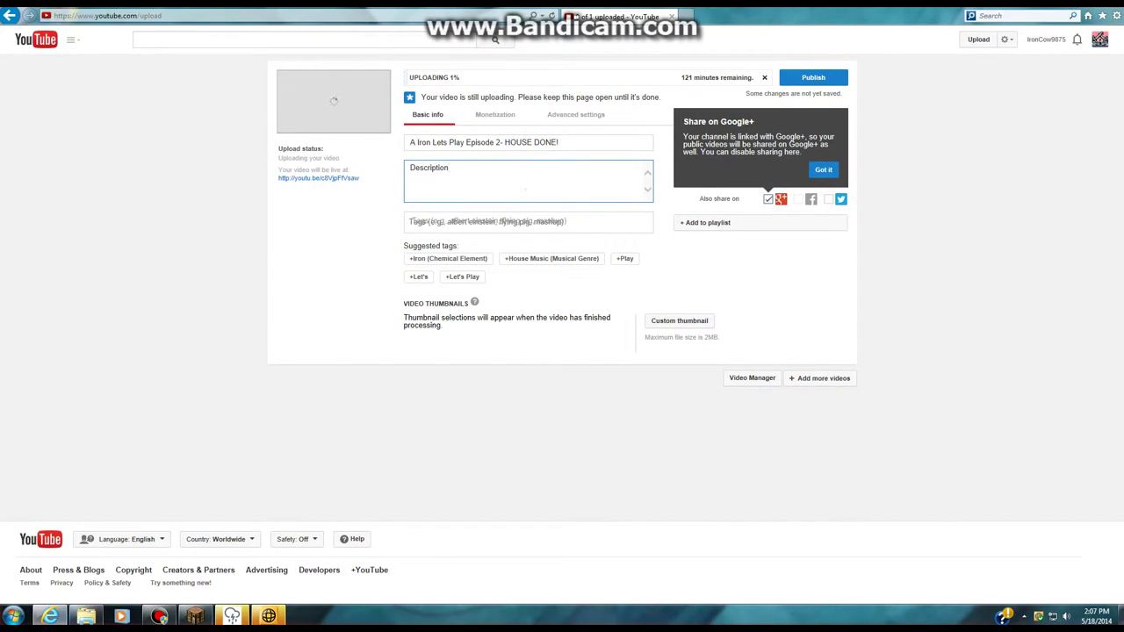
key("BackSpace")
key("BackSpace")
key("BackSpace")
key("BackSpace")
key("BackSpace")
key("BackSpace")
key("BackSpace")
key("BackSpace")
key("BackSpace")
key("BackSpace")
Step: Replace the video's title with "t" and confirm the video details as done
left_click_drag(584, 143, 379, 155)
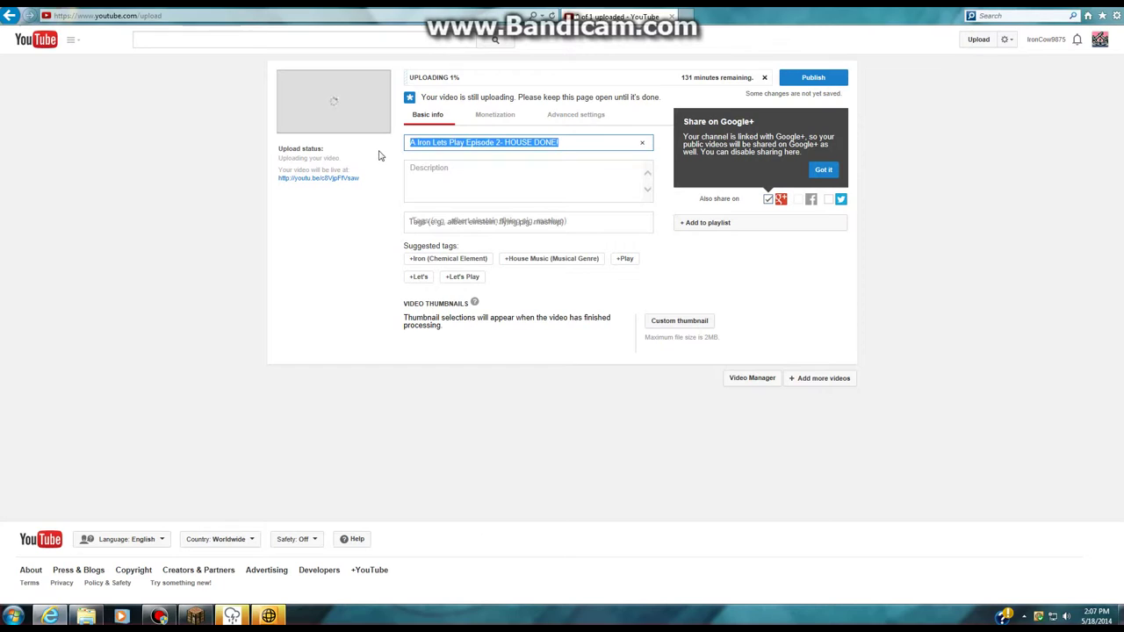
key("BackSpace")
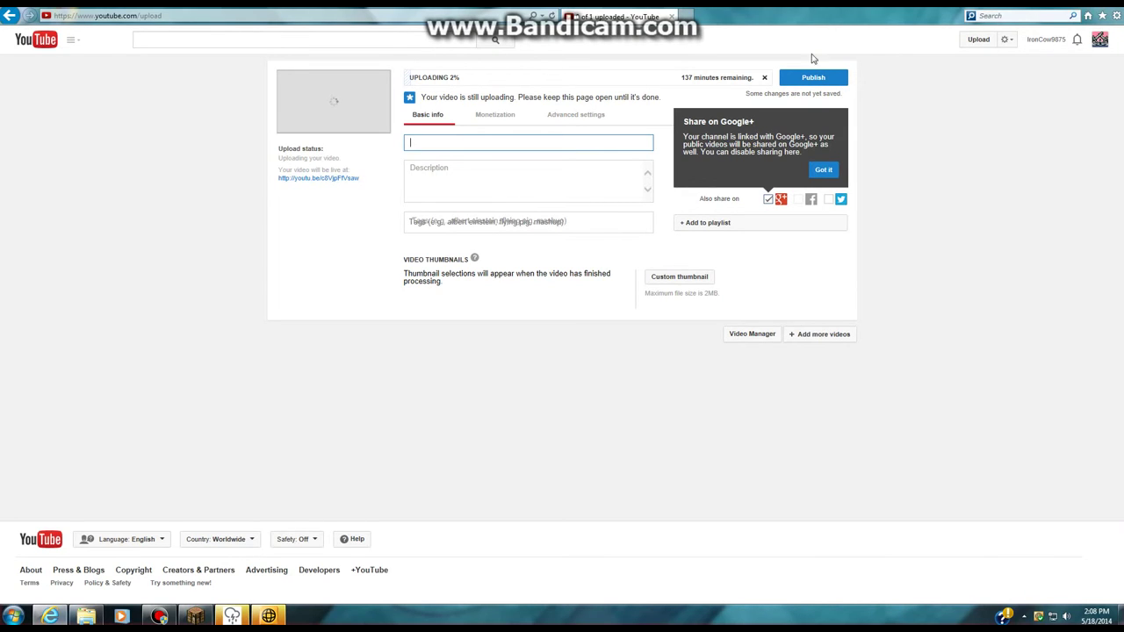
left_click(661, 78)
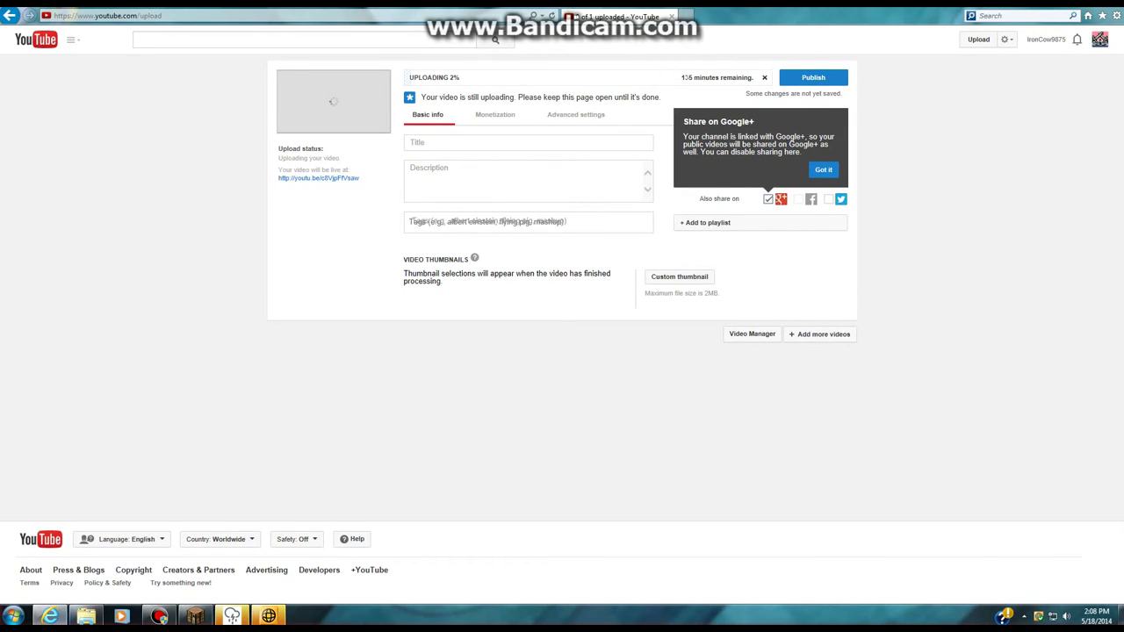
triple_click(684, 79)
left_click(684, 81)
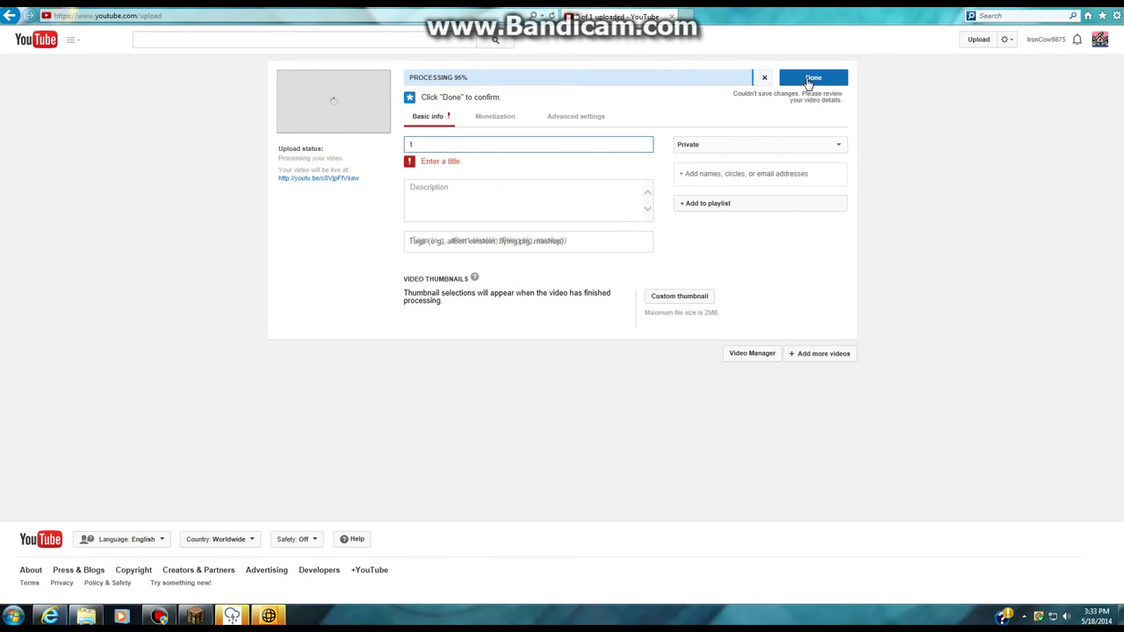
left_click(806, 79)
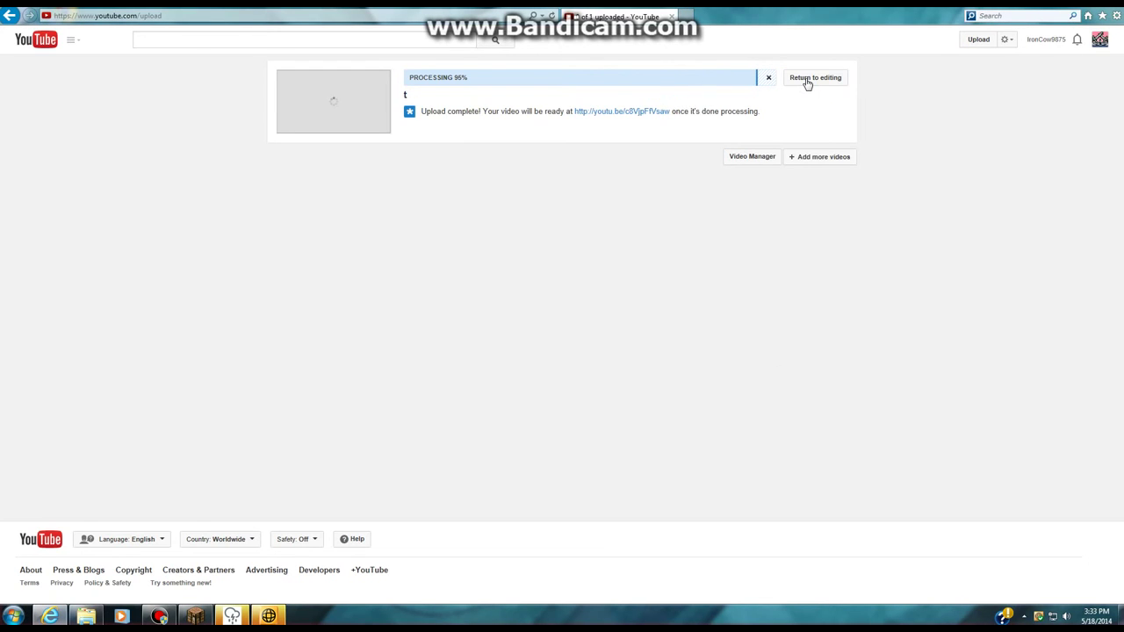